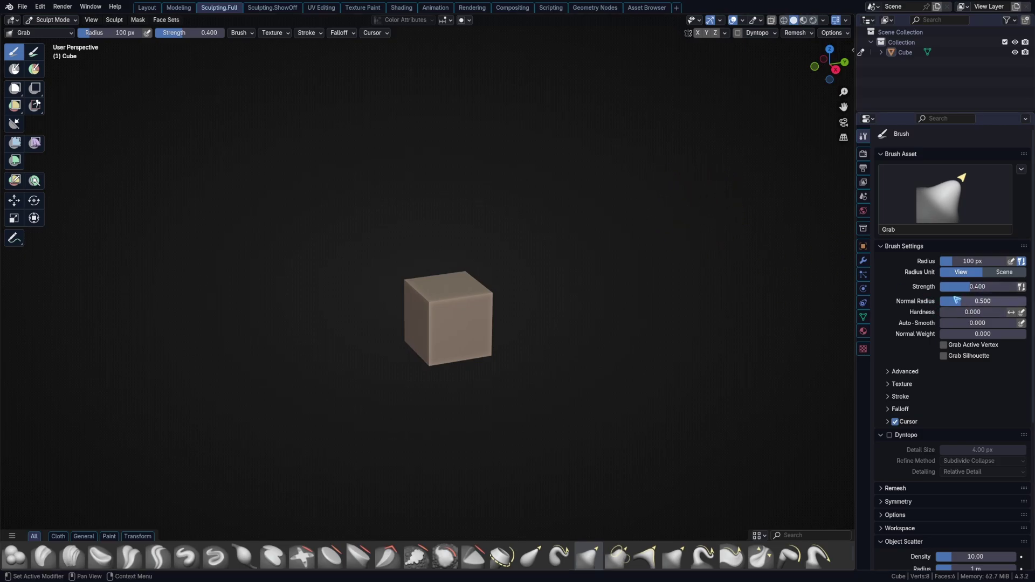
- Raise the Grab brush strength and set its radius to 234 px
{"action": "mouse_move", "coordinate": [973, 286]}
{"action": "left_mouse_down"}
{"action": "mouse_move", "coordinate": [1024, 287]}
{"action": "mouse_move", "coordinate": [985, 287]}
{"action": "left_mouse_up"}
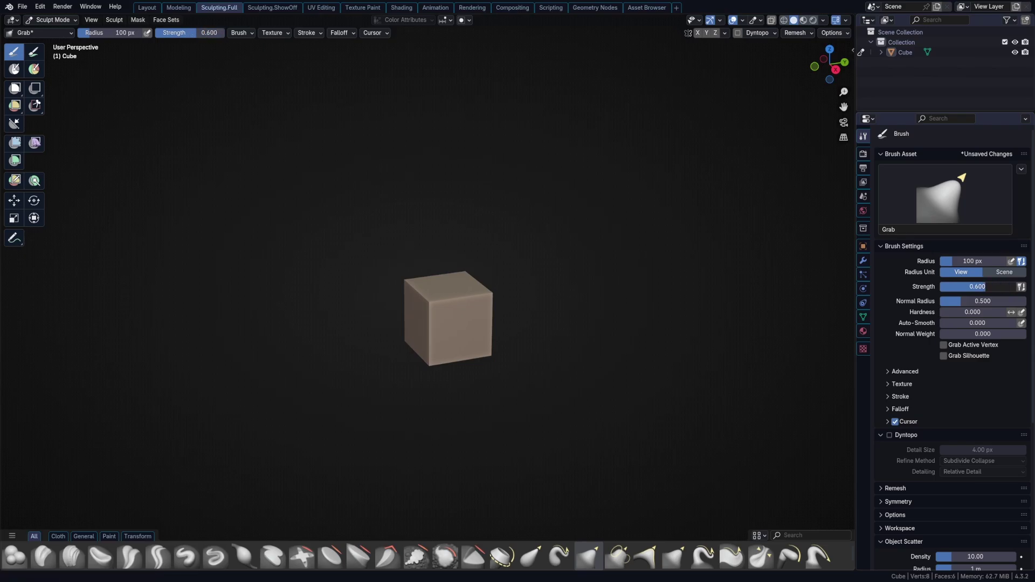
{"action": "key", "text": "Escape"}
{"action": "key", "text": "f"}
{"action": "left_click", "coordinate": [587, 294]}
- Test-stroke the cube at strengths 0.400 and 1.000, undoing each stroke, ending at 1.000
{"action": "left_click_drag", "start_coordinate": [491, 295], "coordinate": [595, 224]}
{"action": "key", "text": "ctrl+z"}
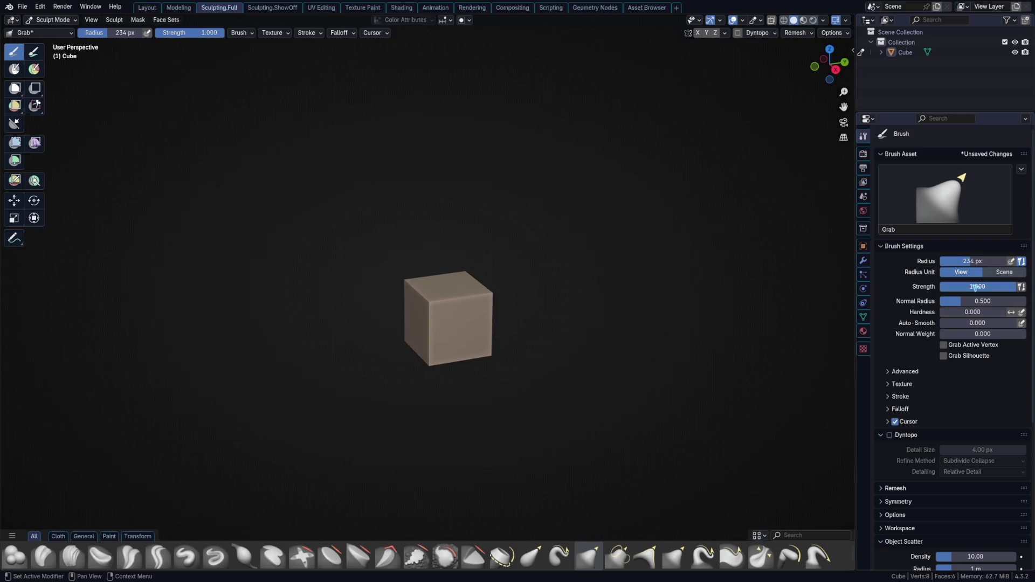
{"action": "left_click_drag", "start_coordinate": [976, 288], "coordinate": [931, 287]}
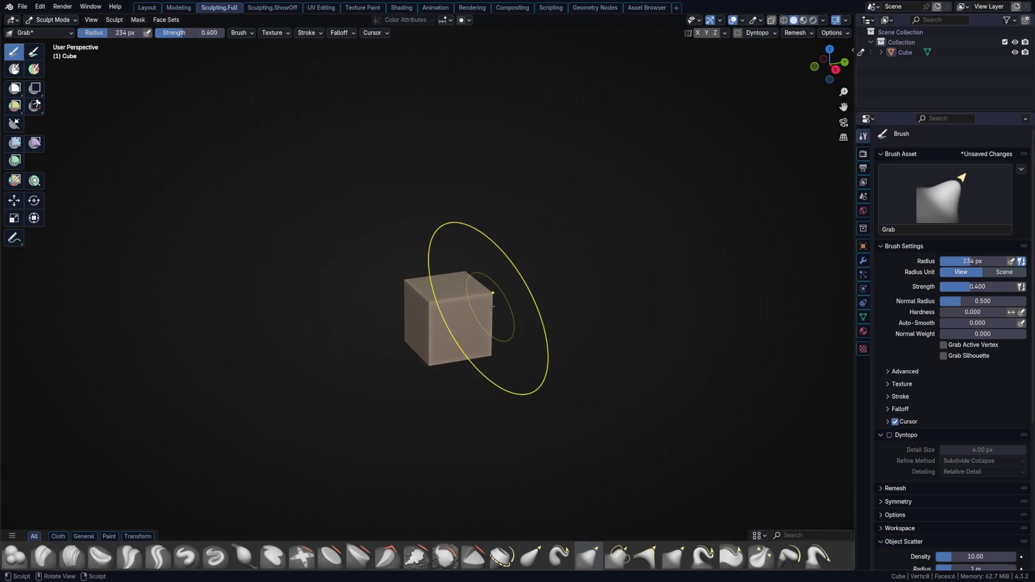
{"action": "mouse_move", "coordinate": [491, 307]}
{"action": "left_mouse_down"}
{"action": "mouse_move", "coordinate": [545, 277]}
{"action": "mouse_move", "coordinate": [545, 143]}
{"action": "mouse_move", "coordinate": [480, 324]}
{"action": "mouse_move", "coordinate": [624, 352]}
{"action": "left_mouse_up"}
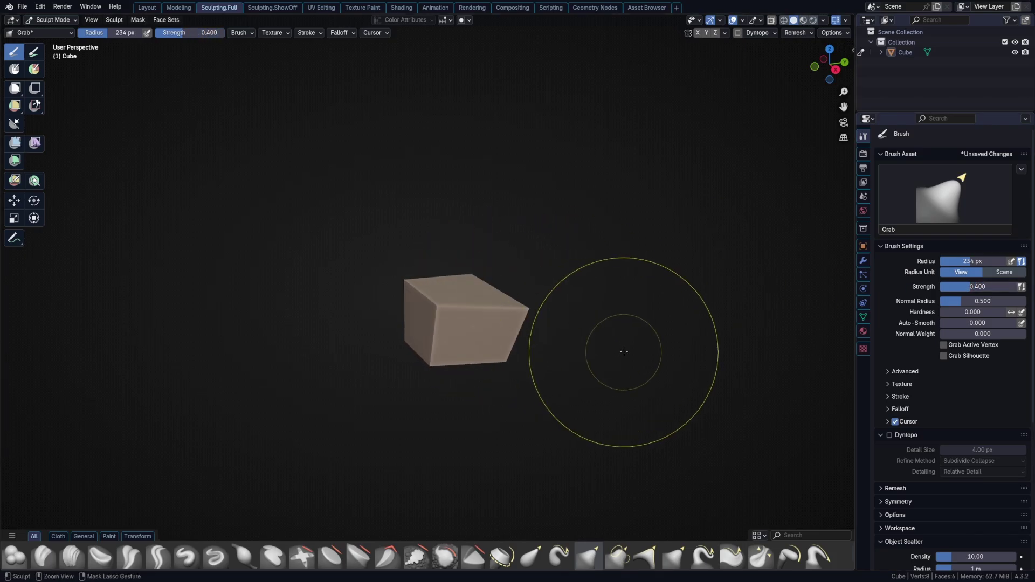
{"action": "key", "text": "ctrl+z"}
{"action": "left_click_drag", "start_coordinate": [931, 288], "coordinate": [1019, 287]}
{"action": "mouse_move", "coordinate": [568, 322]}
{"action": "left_mouse_down"}
{"action": "mouse_move", "coordinate": [487, 303]}
{"action": "mouse_move", "coordinate": [654, 197]}
{"action": "mouse_move", "coordinate": [520, 261]}
{"action": "left_mouse_up"}
{"action": "key", "text": "ctrl+z"}
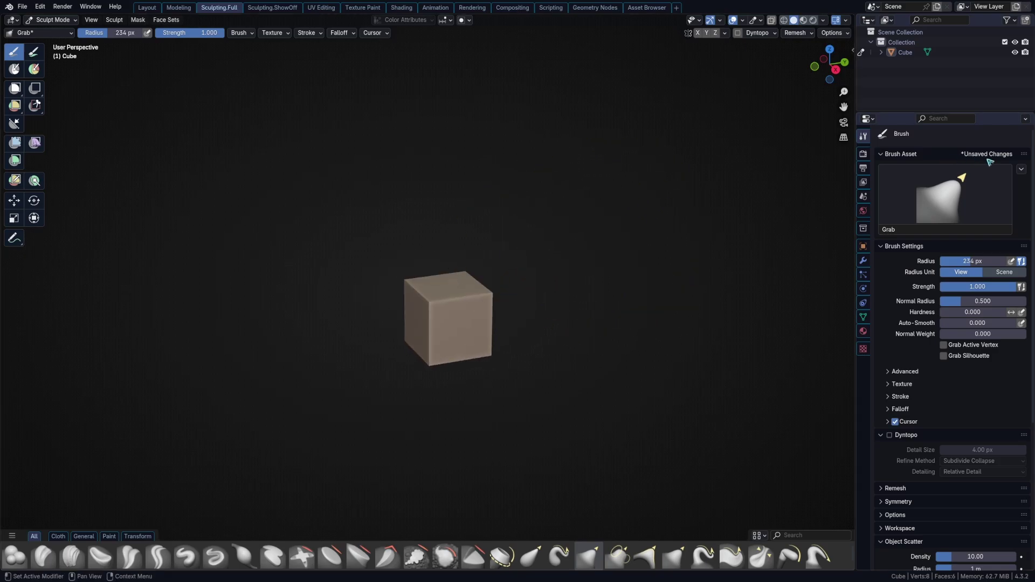
{"action": "left_click", "coordinate": [1021, 169]}
- Start duplicating the Grab brush asset, check the available libraries, then cancel
{"action": "left_click", "coordinate": [1021, 169]}
{"action": "left_click", "coordinate": [994, 181]}
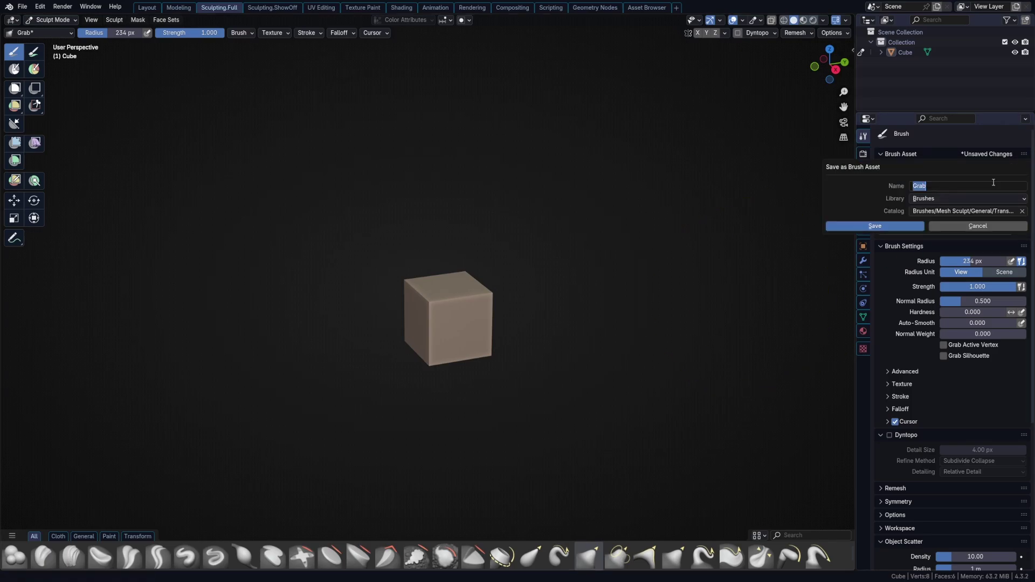
{"action": "left_click", "coordinate": [933, 200]}
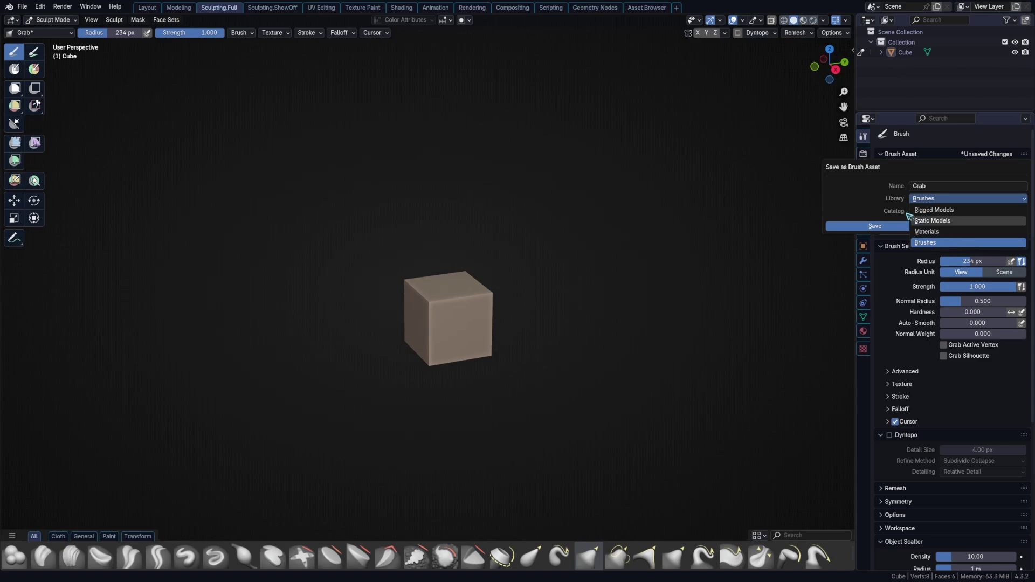
{"action": "left_click", "coordinate": [965, 226]}
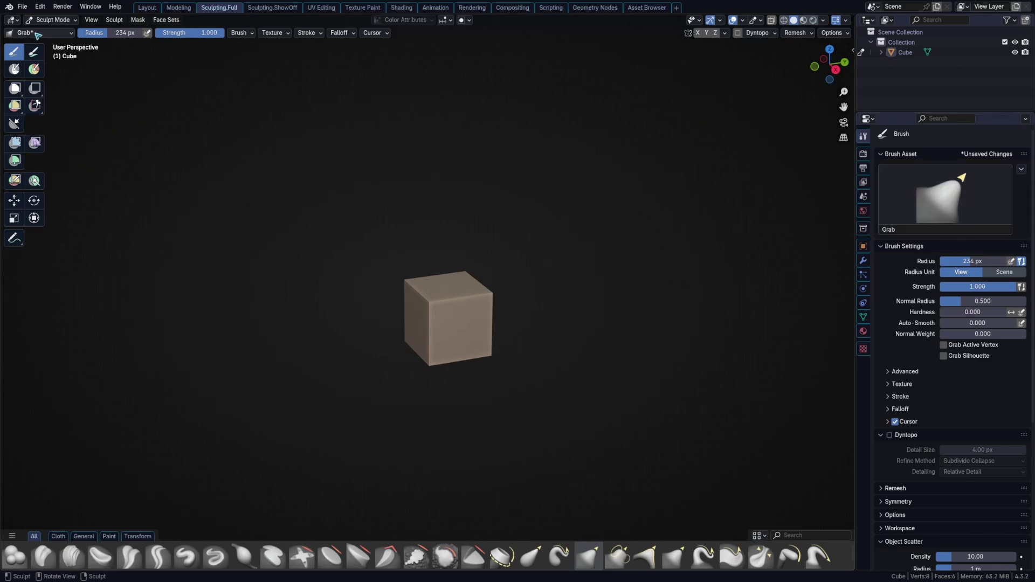
- Show the Preferences File Paths section with the Brushes asset library
{"action": "left_click", "coordinate": [41, 7]}
{"action": "left_click", "coordinate": [61, 146]}
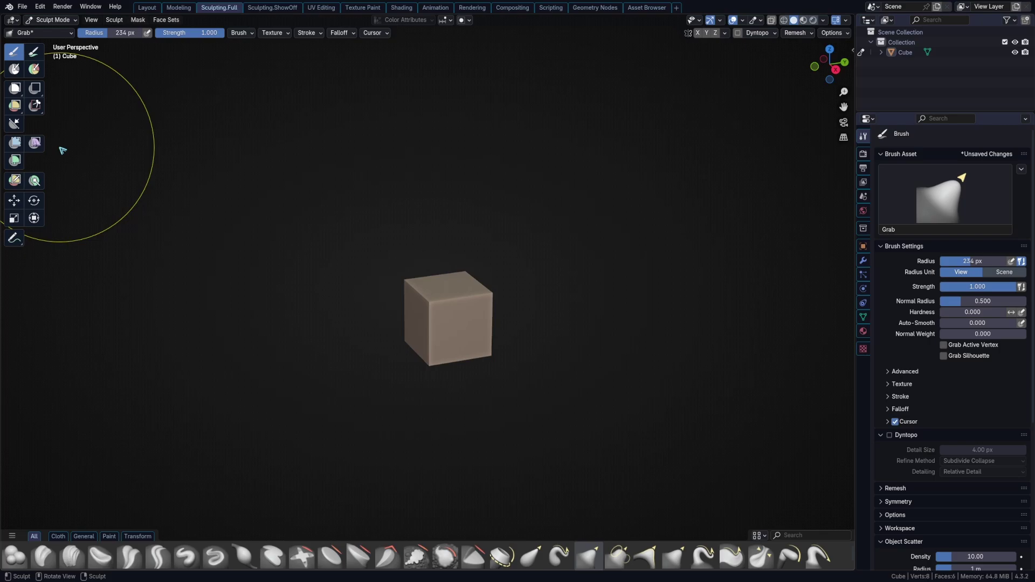
{"action": "left_click", "coordinate": [180, 250]}
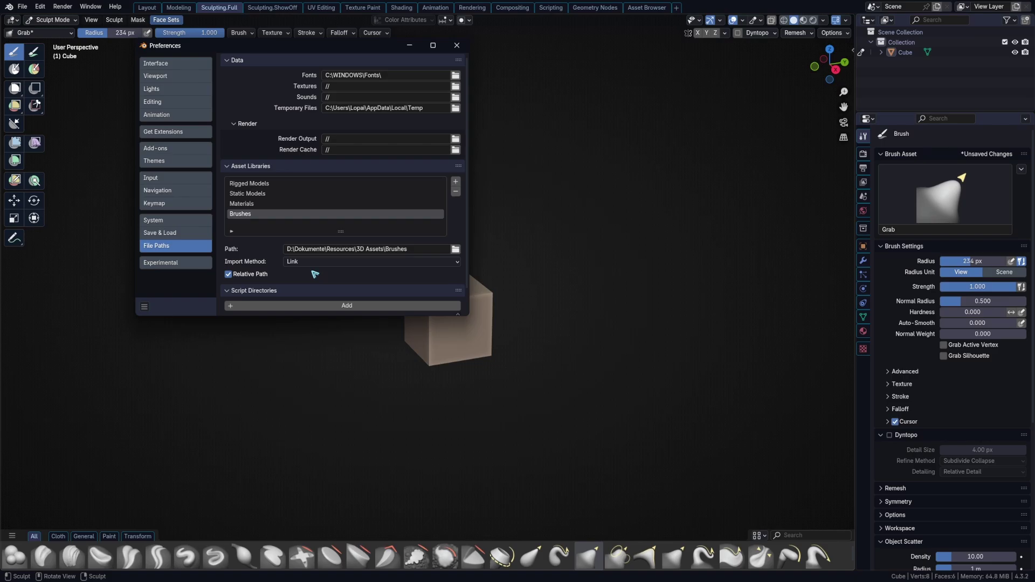
- Close Preferences and bring up the brush browser's asset options
{"action": "left_click", "coordinate": [457, 46]}
{"action": "left_click", "coordinate": [974, 184]}
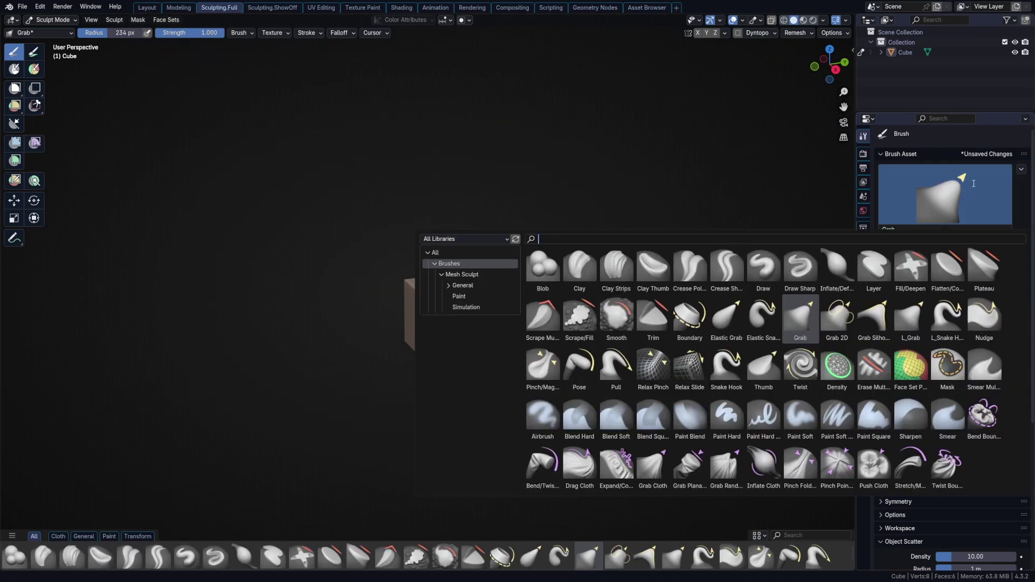
{"action": "right_click", "coordinate": [973, 184]}
- Try duplicating the brush into Brushes, cancel, and activate L_Grab from the shelf
{"action": "left_click", "coordinate": [981, 179]}
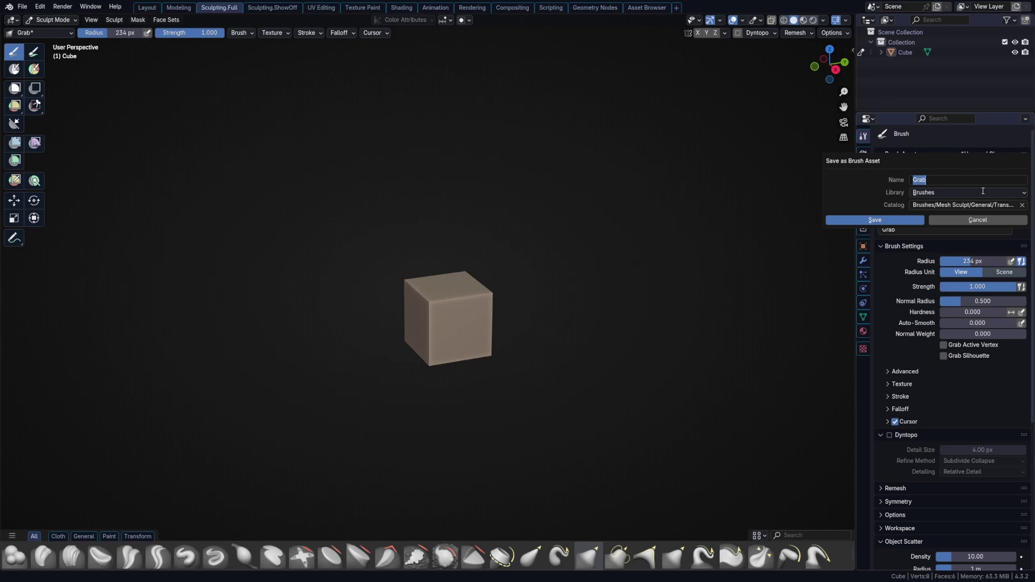
{"action": "left_click", "coordinate": [922, 193]}
{"action": "left_click", "coordinate": [935, 238]}
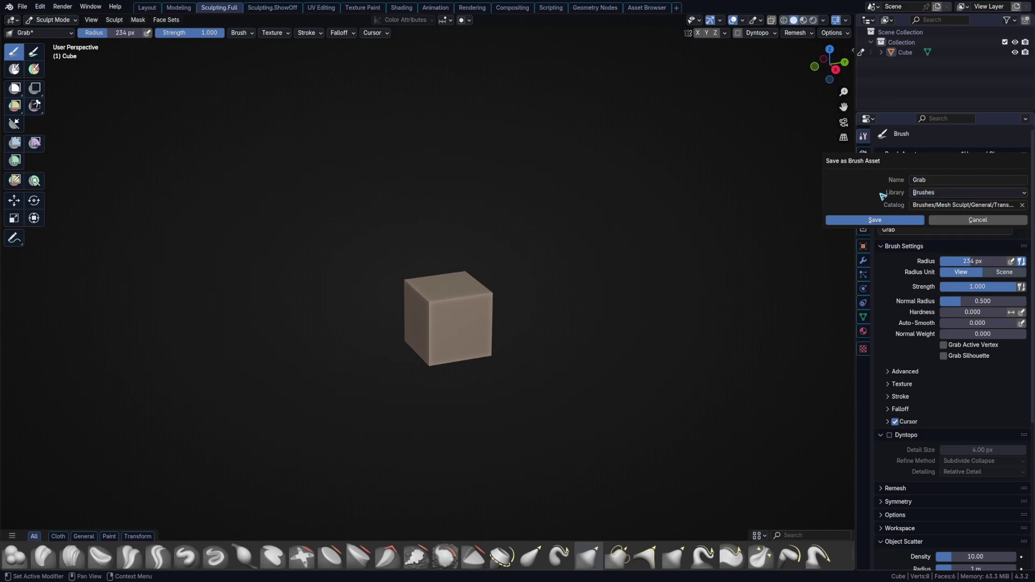
{"action": "left_click", "coordinate": [968, 221]}
{"action": "left_click", "coordinate": [675, 560]}
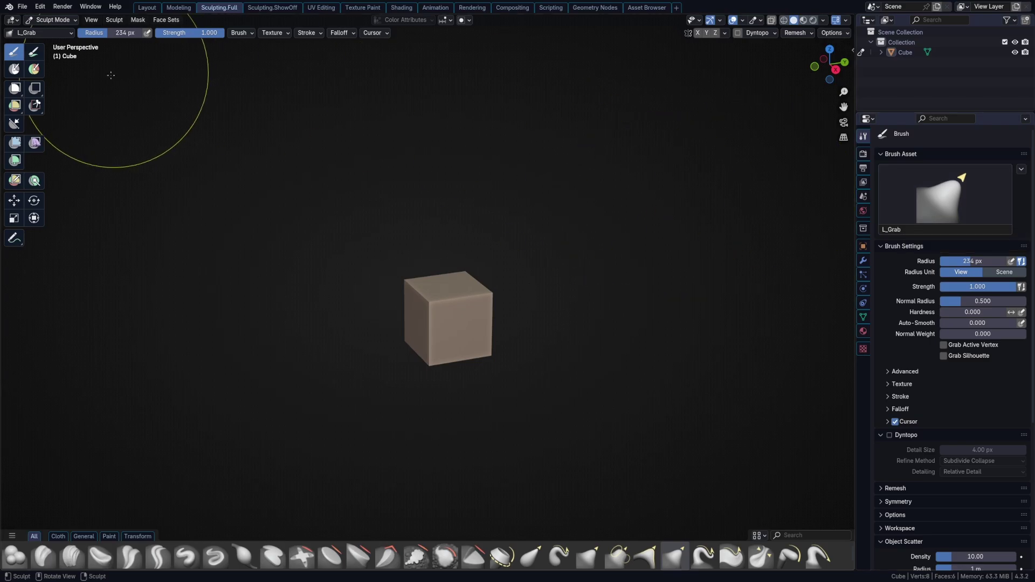
- Open the Keymap section of Preferences and move the window over the viewport
{"action": "left_click", "coordinate": [40, 6]}
{"action": "left_click", "coordinate": [54, 145]}
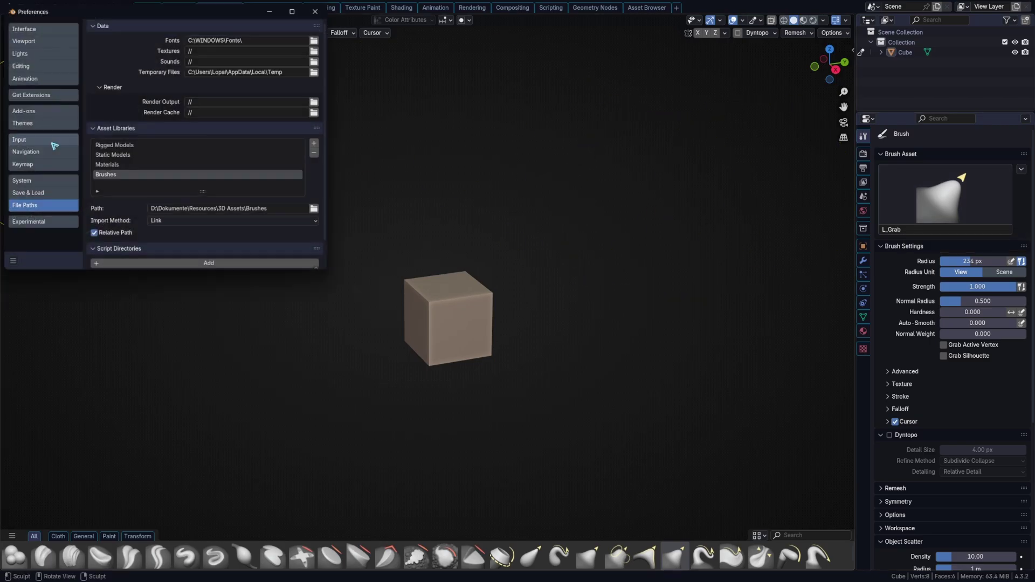
{"action": "left_click", "coordinate": [32, 163]}
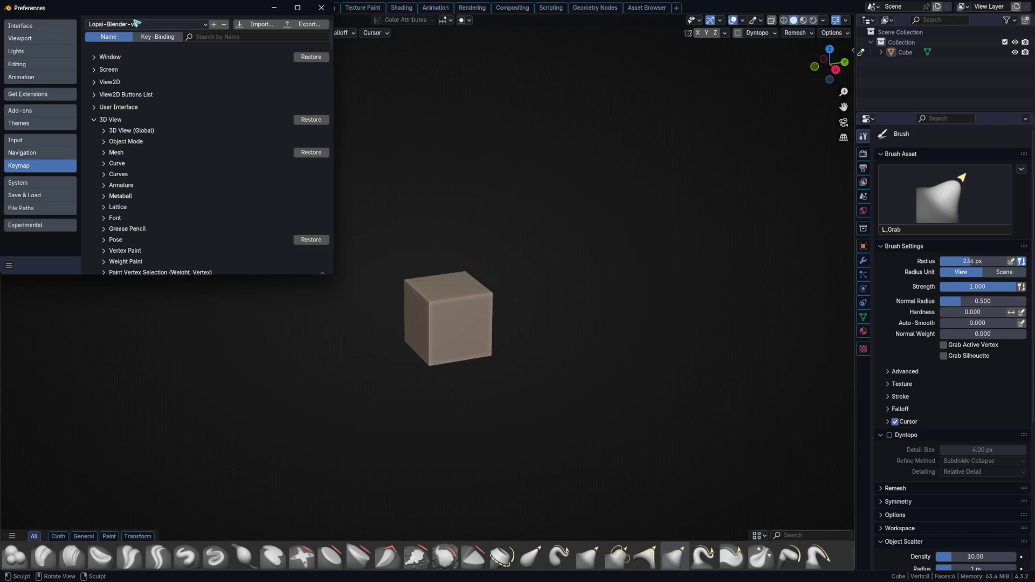
{"action": "left_click_drag", "start_coordinate": [136, 9], "coordinate": [281, 25]}
- Find the Sculpt Activate Brush Asset G entry and expand then collapse it
{"action": "scroll", "coordinate": [286, 162], "scroll_direction": "down", "scroll_amount": 8}
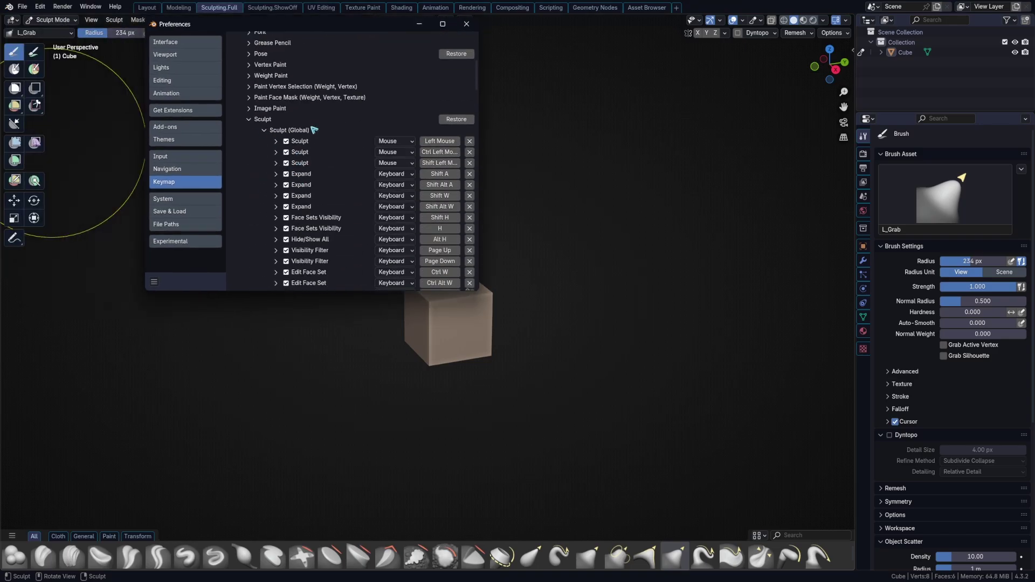
{"action": "scroll", "coordinate": [302, 172], "scroll_direction": "down", "scroll_amount": 20}
{"action": "scroll", "coordinate": [309, 157], "scroll_direction": "down", "scroll_amount": 6}
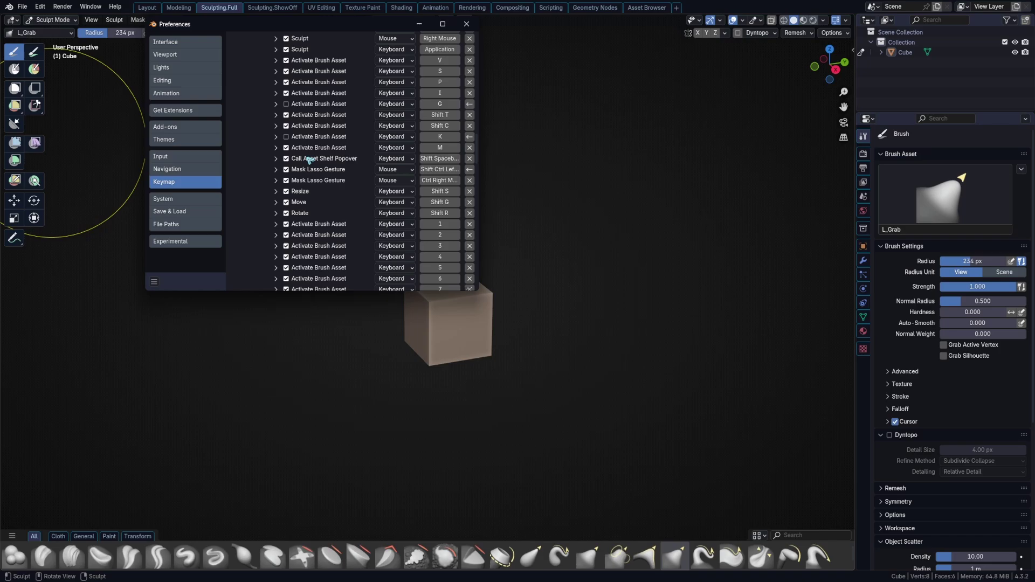
{"action": "left_click", "coordinate": [276, 106]}
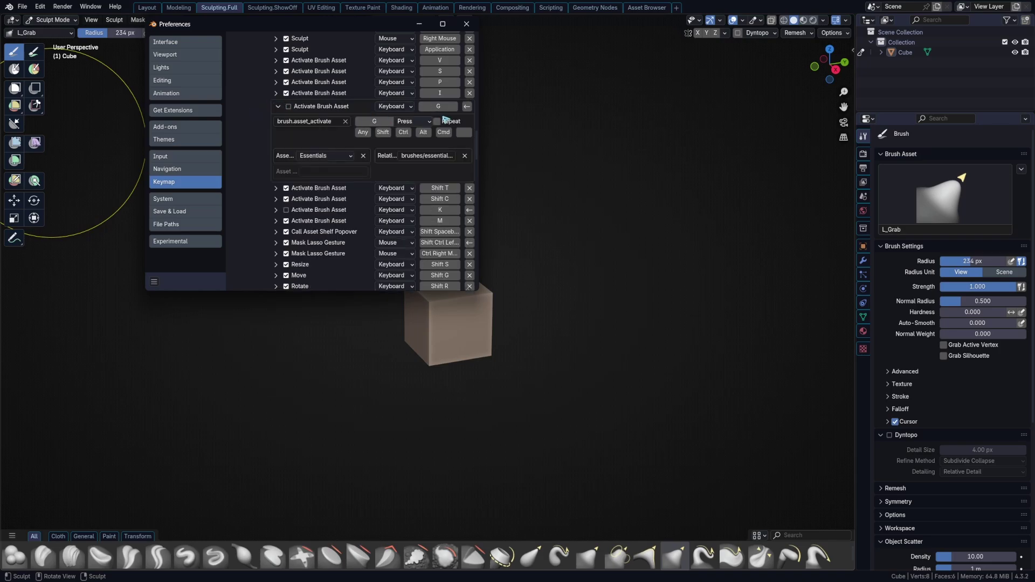
{"action": "left_click", "coordinate": [277, 107]}
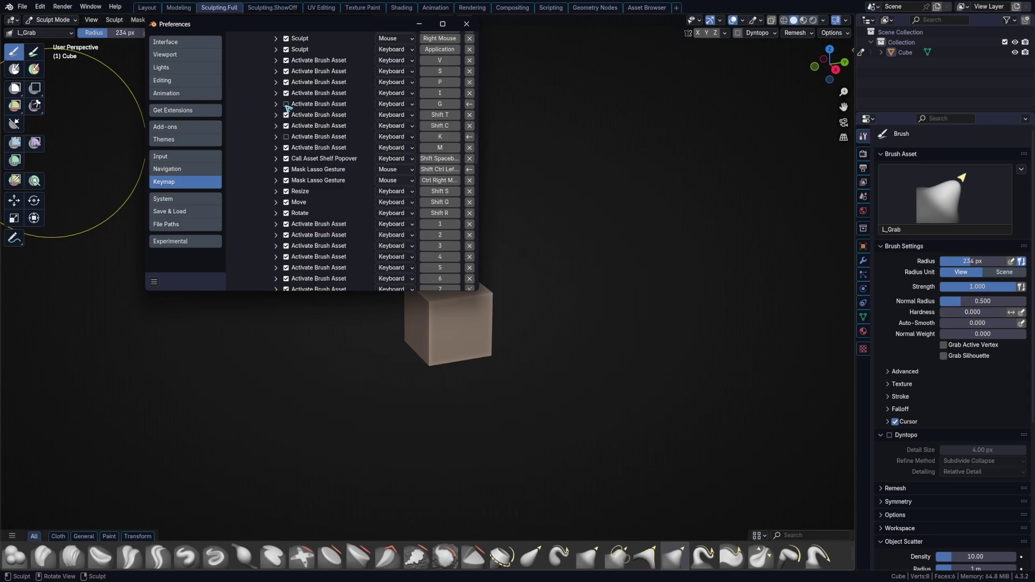
- Widen Preferences to reveal the G entry's full path Saved\Brushes\L_Grab.asset.blend\Brush\L_Grab
{"action": "scroll", "coordinate": [304, 124], "scroll_direction": "down", "scroll_amount": 5}
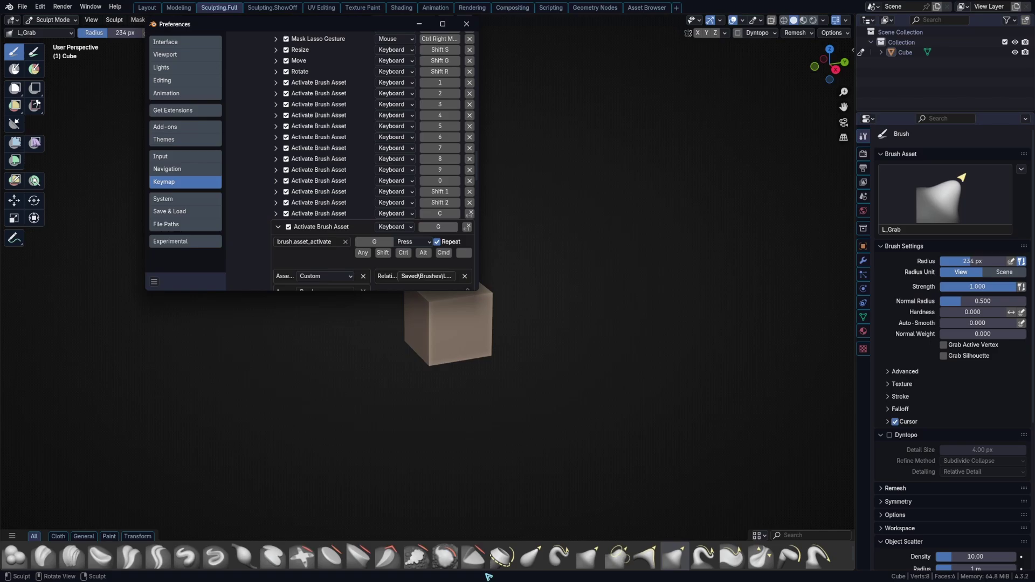
{"action": "right_click", "coordinate": [683, 553]}
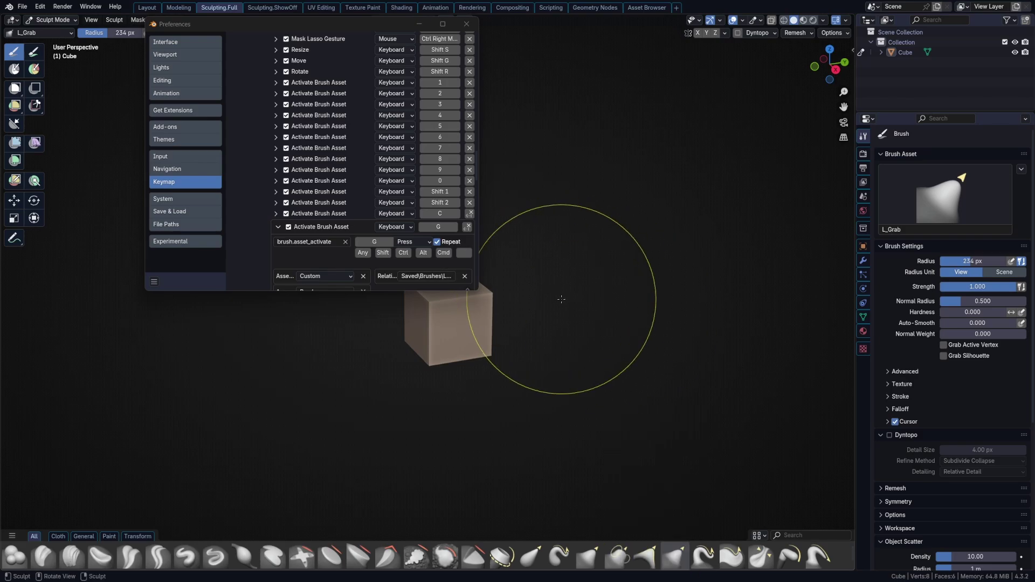
{"action": "scroll", "coordinate": [313, 164], "scroll_direction": "down", "scroll_amount": 20}
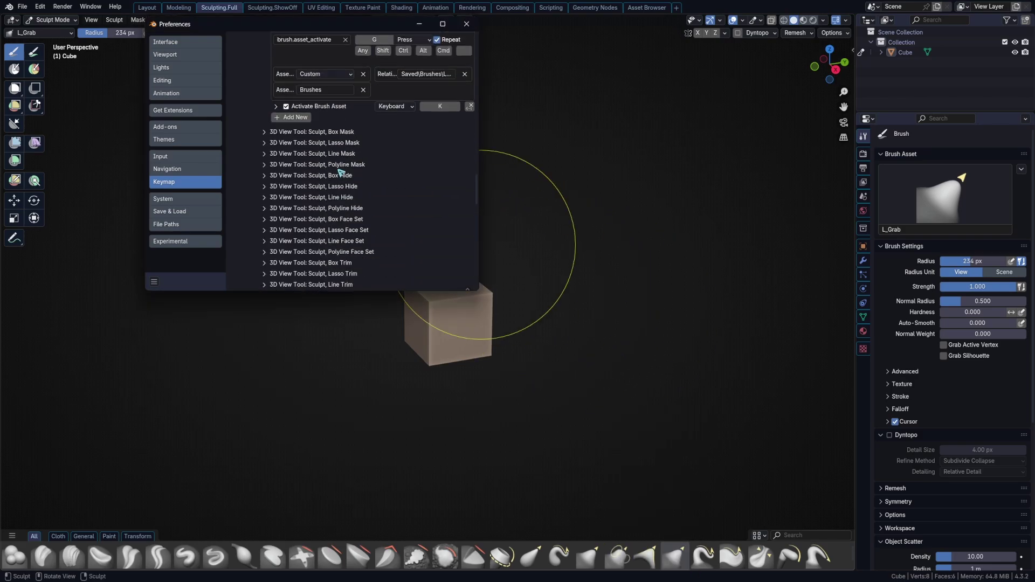
{"action": "scroll", "coordinate": [314, 164], "scroll_direction": "up", "scroll_amount": 20}
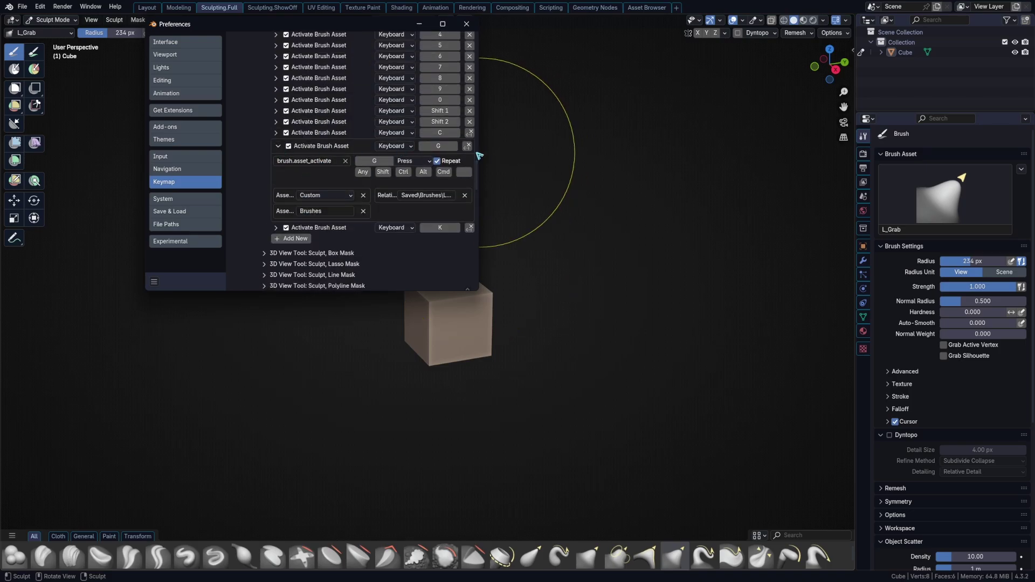
{"action": "left_click_drag", "start_coordinate": [481, 153], "coordinate": [759, 177]}
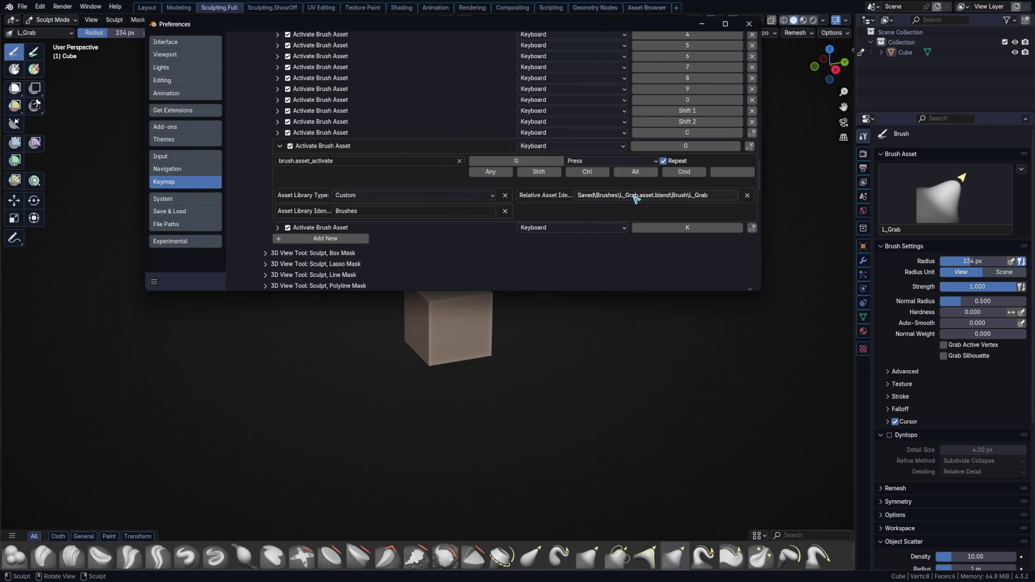